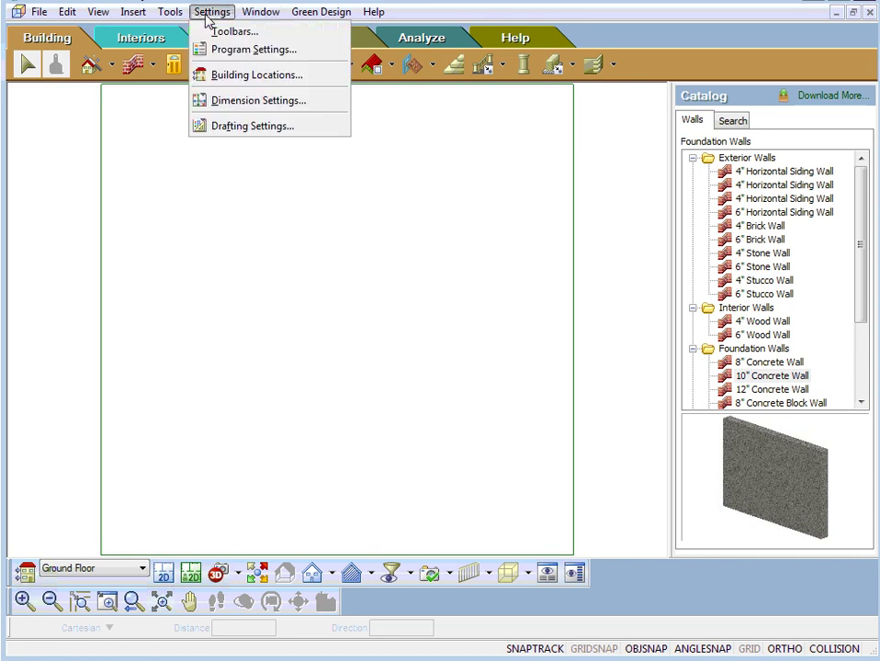
left_click(263, 51)
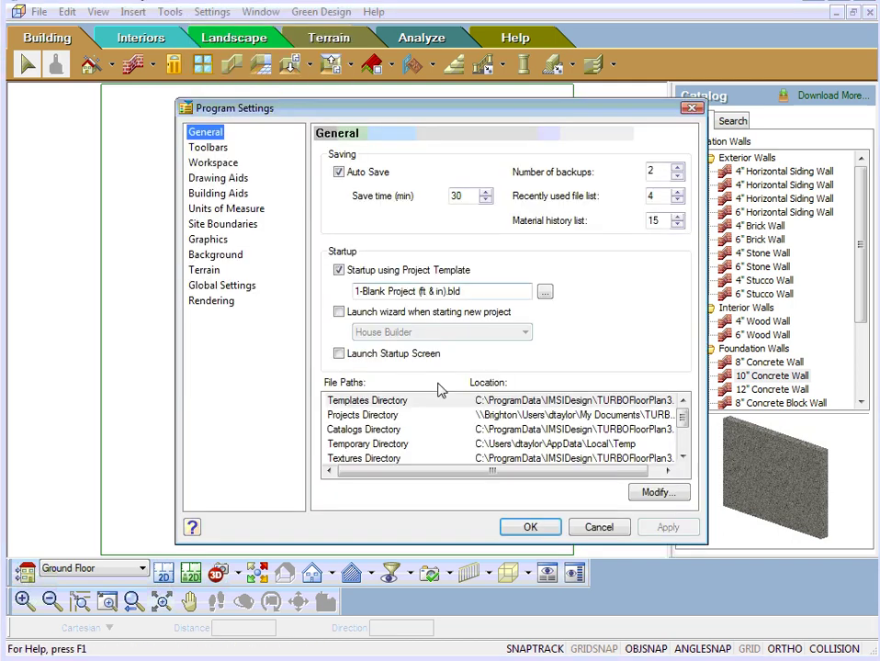
left_click(203, 271)
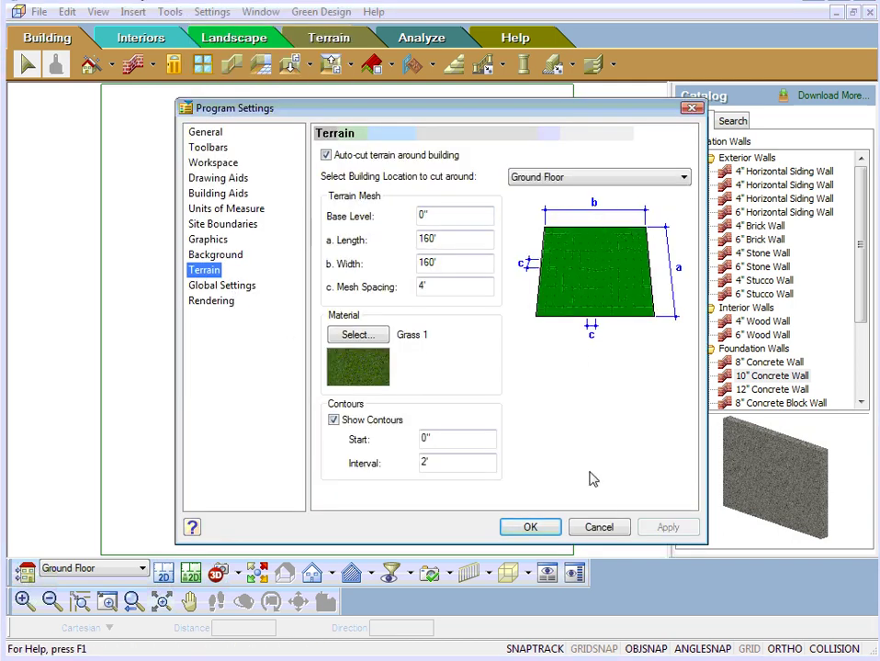
left_click(529, 527)
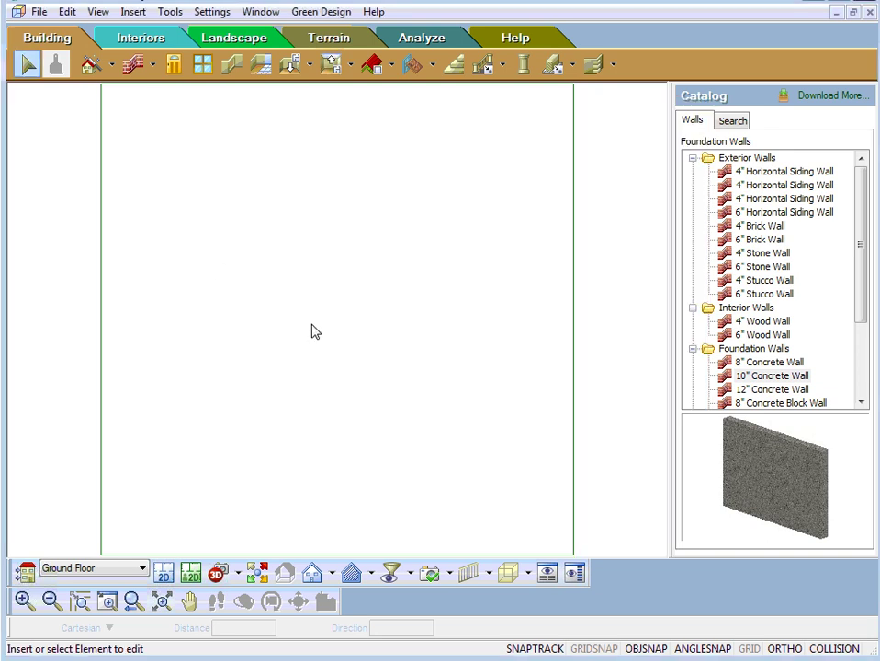
right_click(222, 197)
left_click(285, 295)
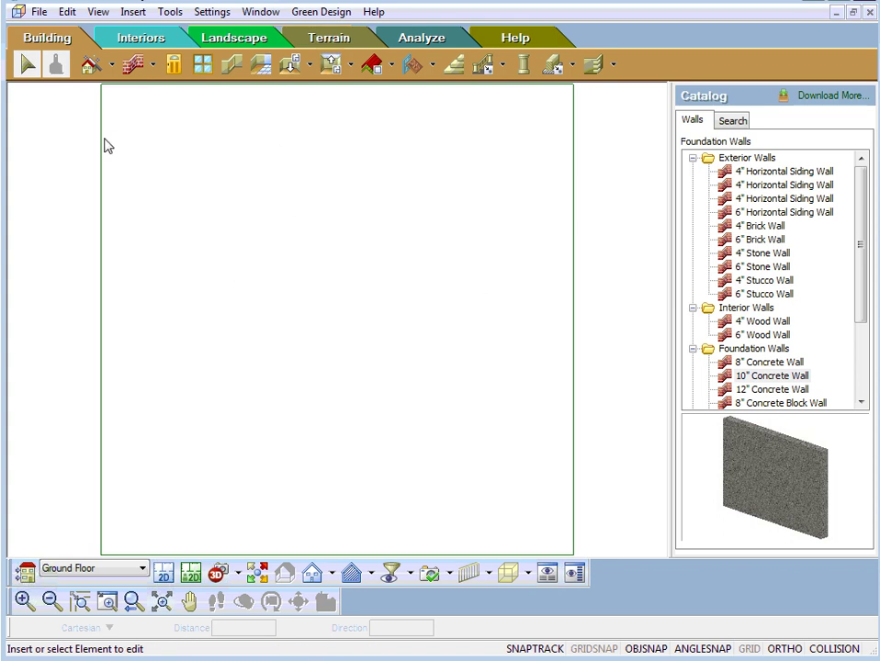
left_click(38, 15)
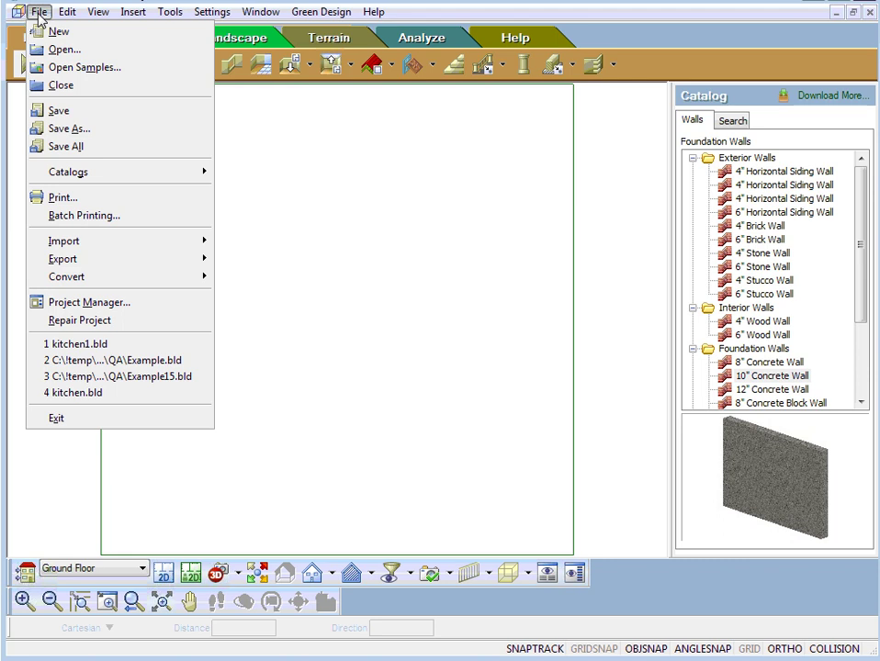
Start a Project Trace Image import and navigate to the Ground Floor content folder.
mouse_move(75, 243)
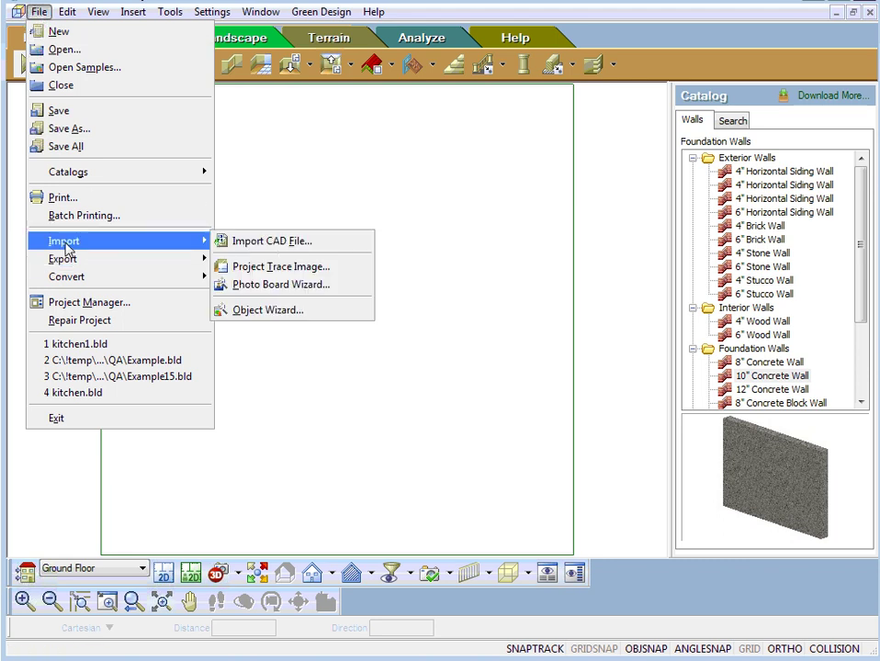
left_click(284, 267)
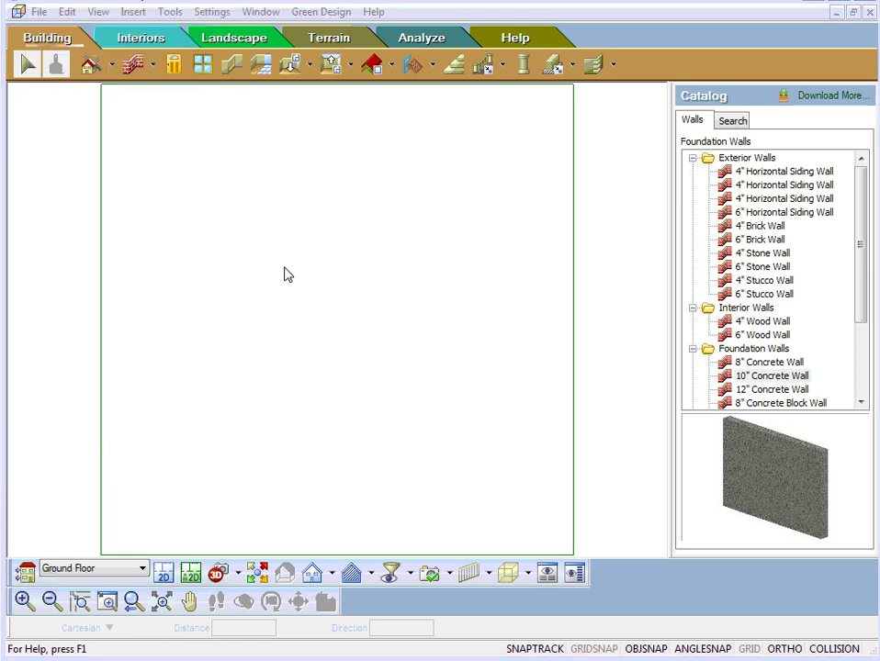
left_click(735, 153)
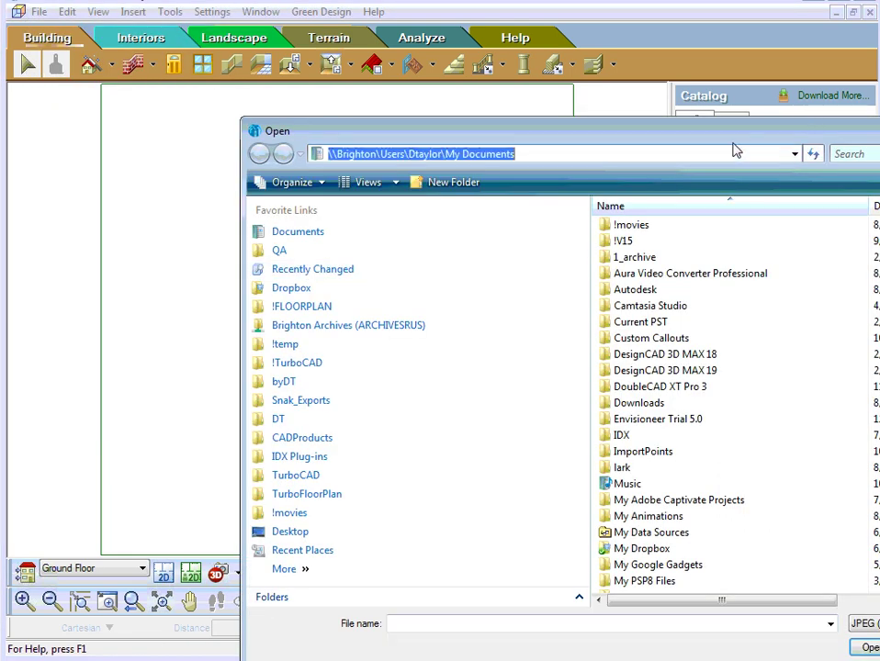
type("C:\\!temp\\!!IMISI\\!FLOORPLAN\\content\\Ground Floor")
key("Tab")
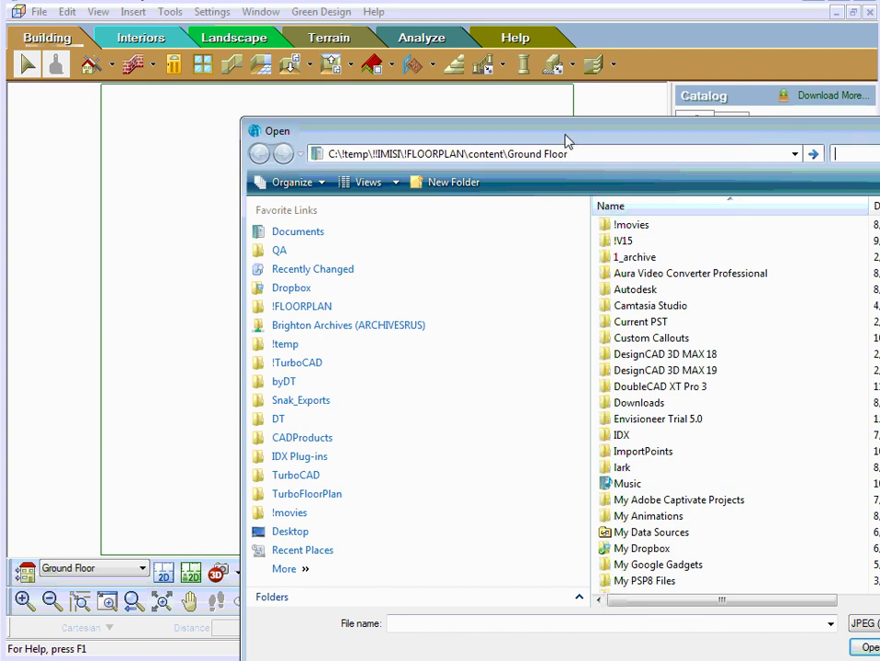
left_click_drag(567, 137, 431, 86)
left_click(491, 105)
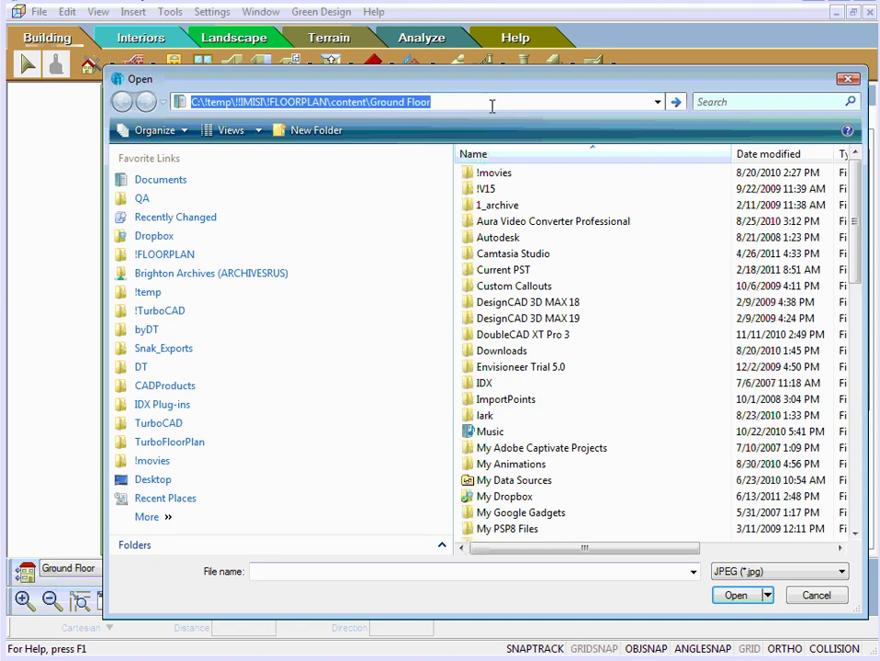
key("Return")
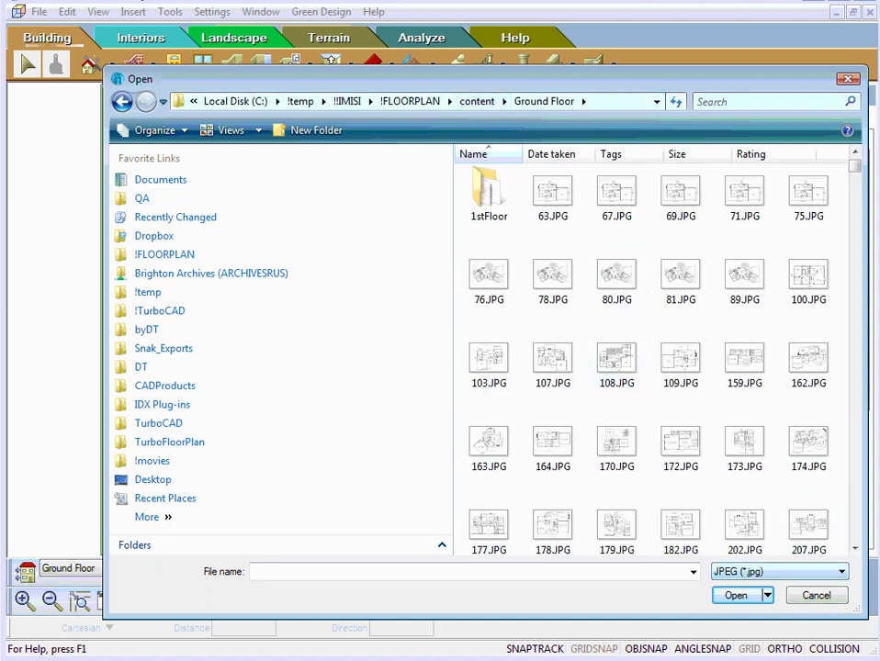
Keep the JPEG file type and open 63.JPG.
left_click(791, 574)
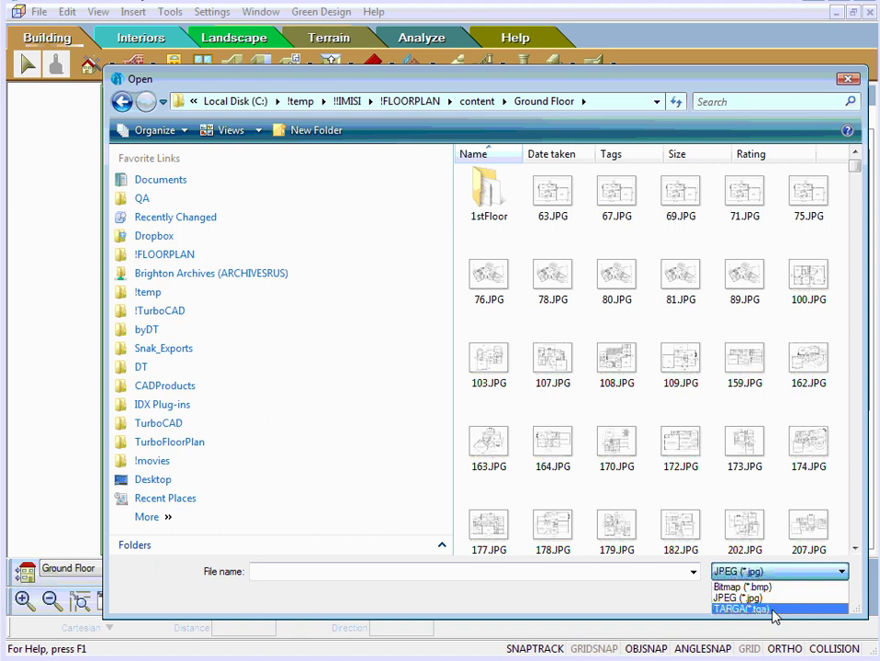
left_click(740, 597)
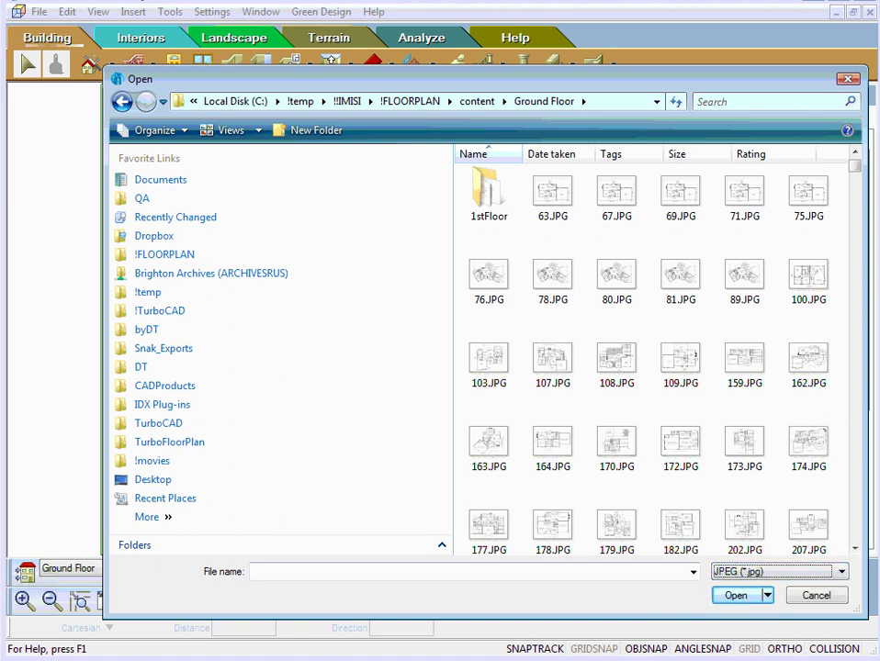
double_click(552, 201)
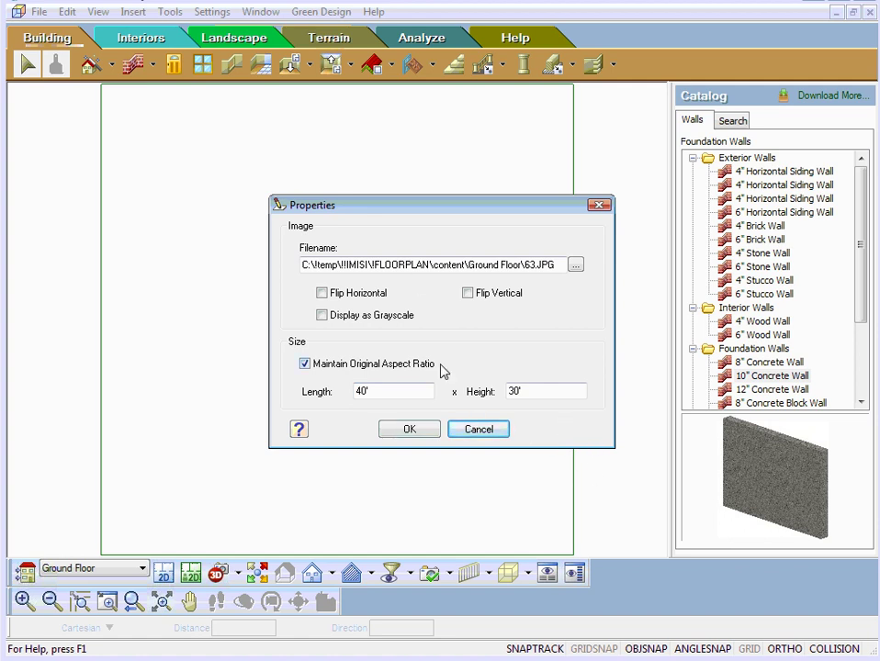
Accept the 40' by 30' image size and place 63.JPG on the Ground Floor drawing.
left_click(408, 431)
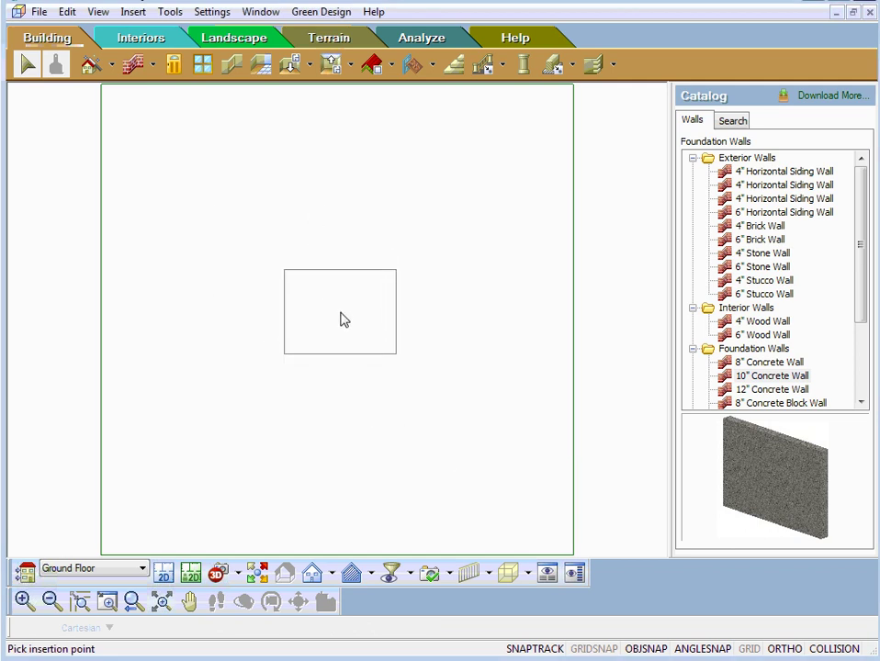
left_click(340, 318)
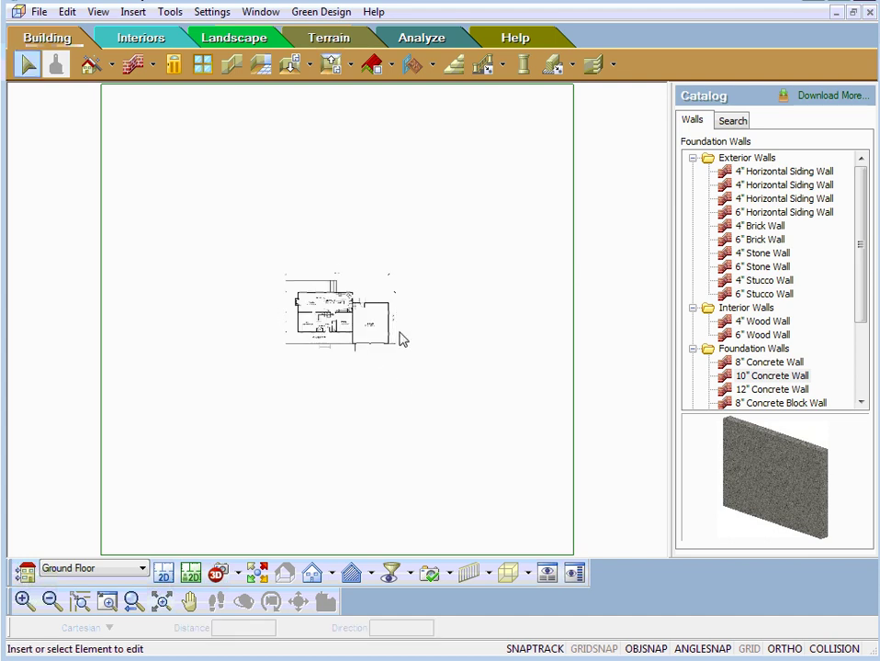
scroll(389, 347, "up", 4)
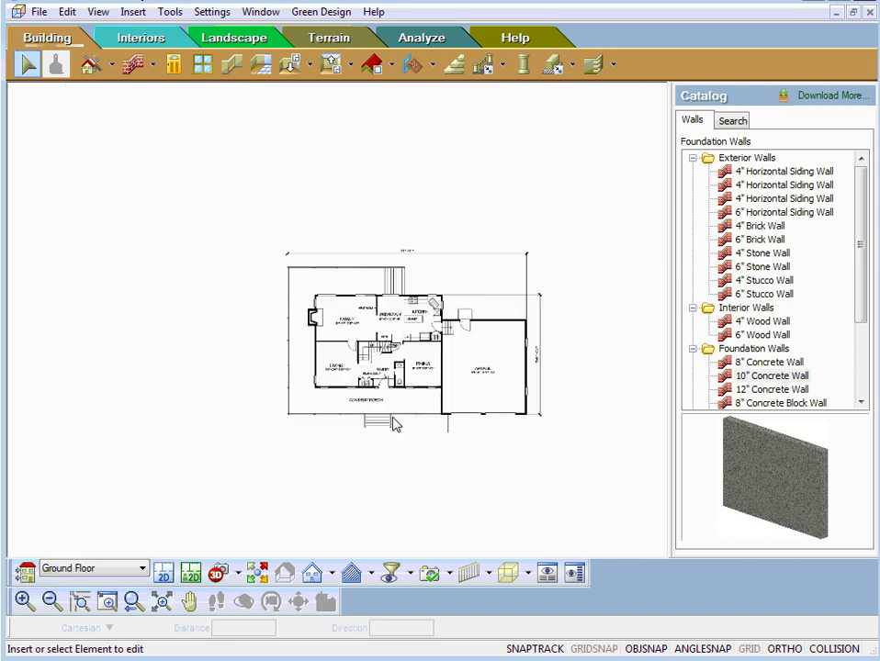
scroll(428, 362, "up", 3)
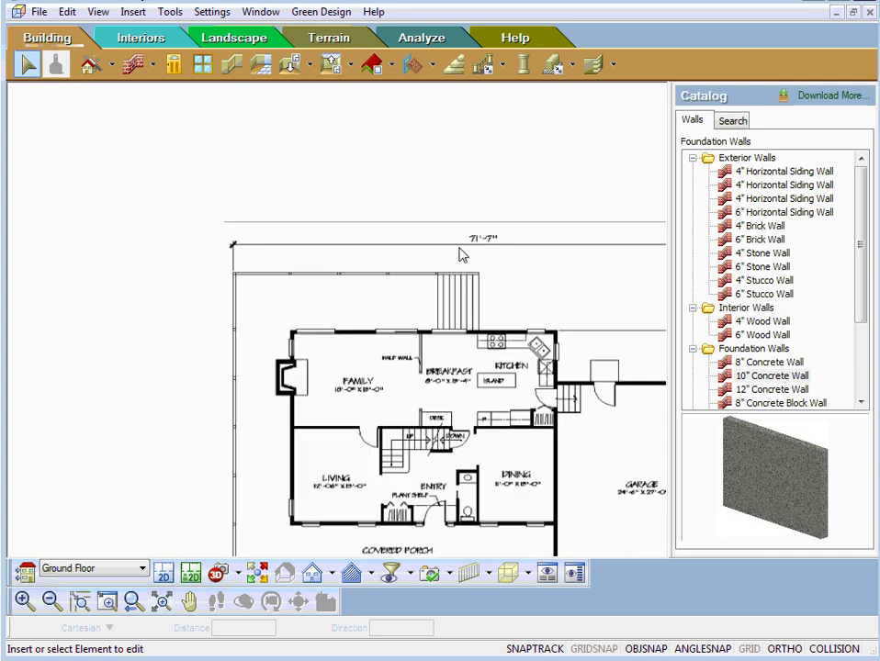
scroll(495, 250, "up", 1)
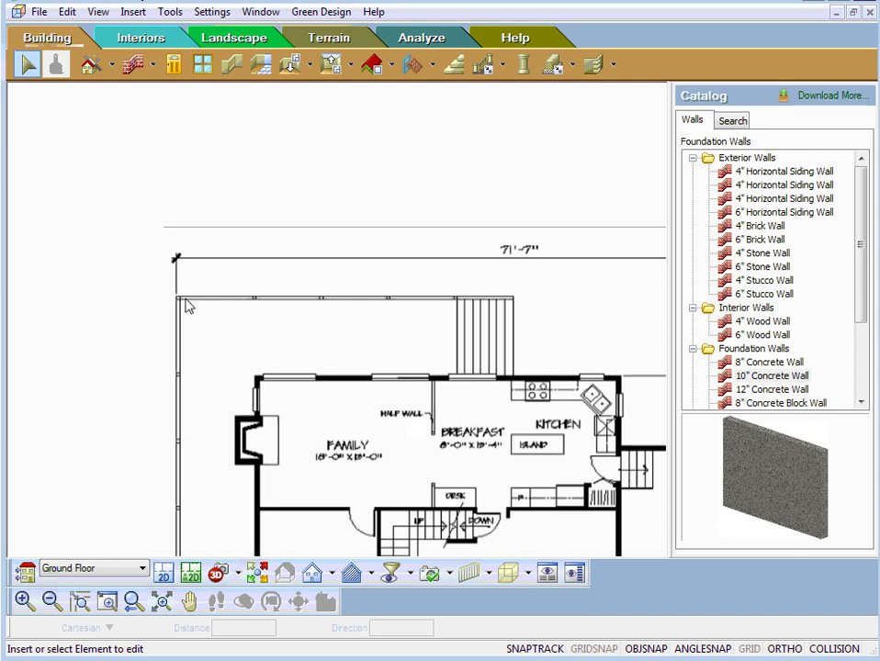
scroll(182, 305, "down", 2)
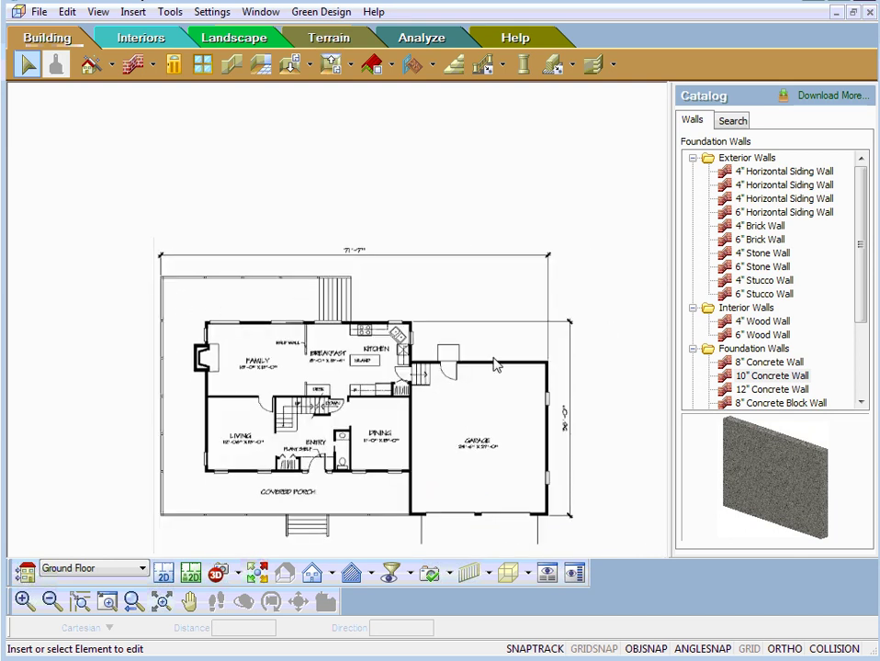
Select the floor-plan image and start resizing it to true dimensions.
left_click(190, 289)
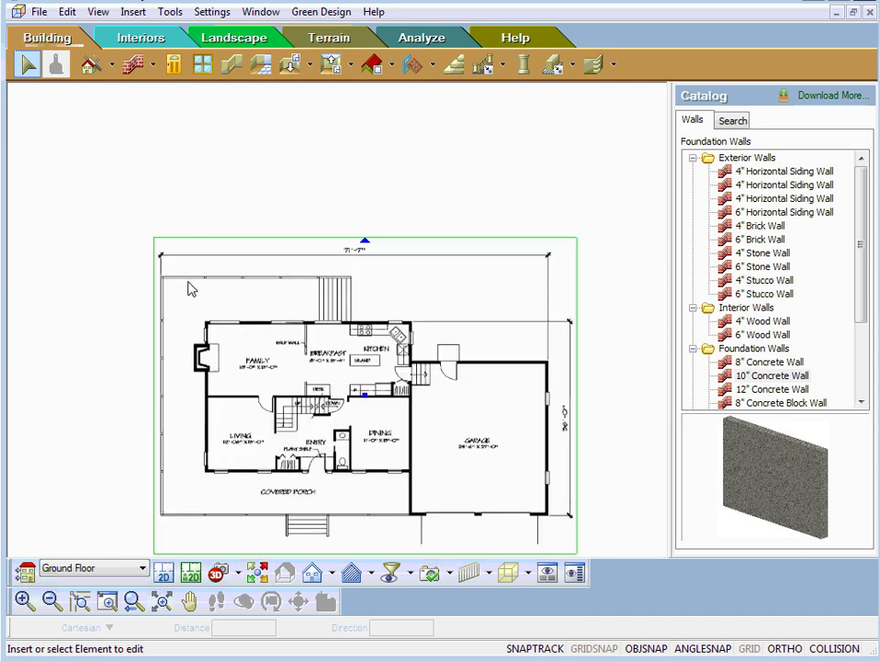
left_click(91, 156)
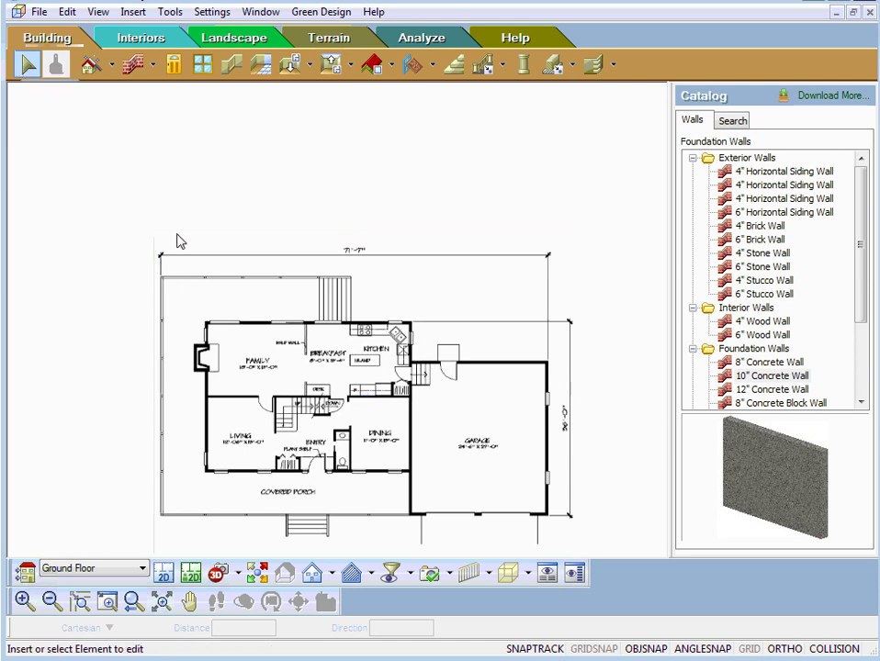
left_click(212, 281)
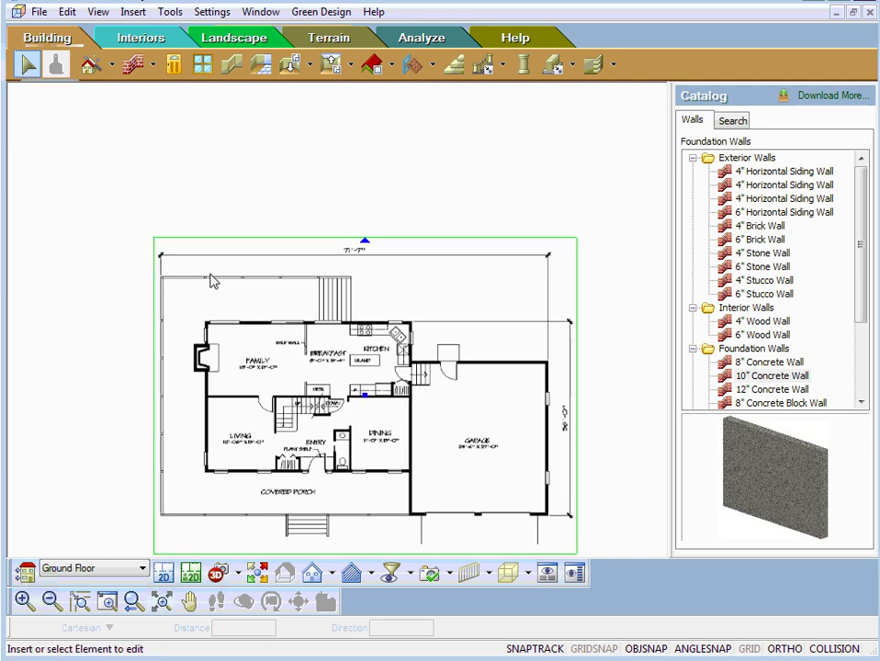
right_click(212, 281)
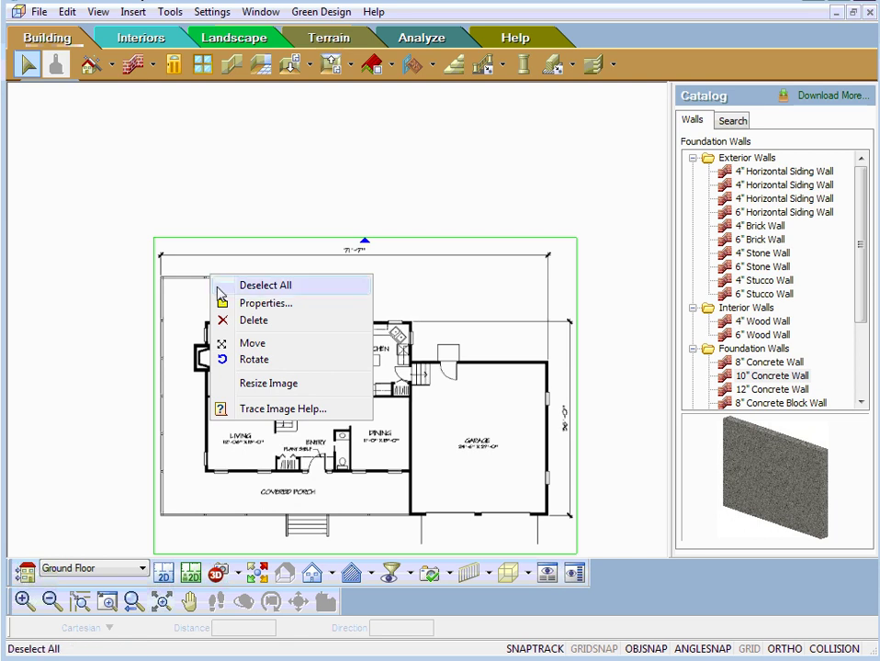
left_click(267, 385)
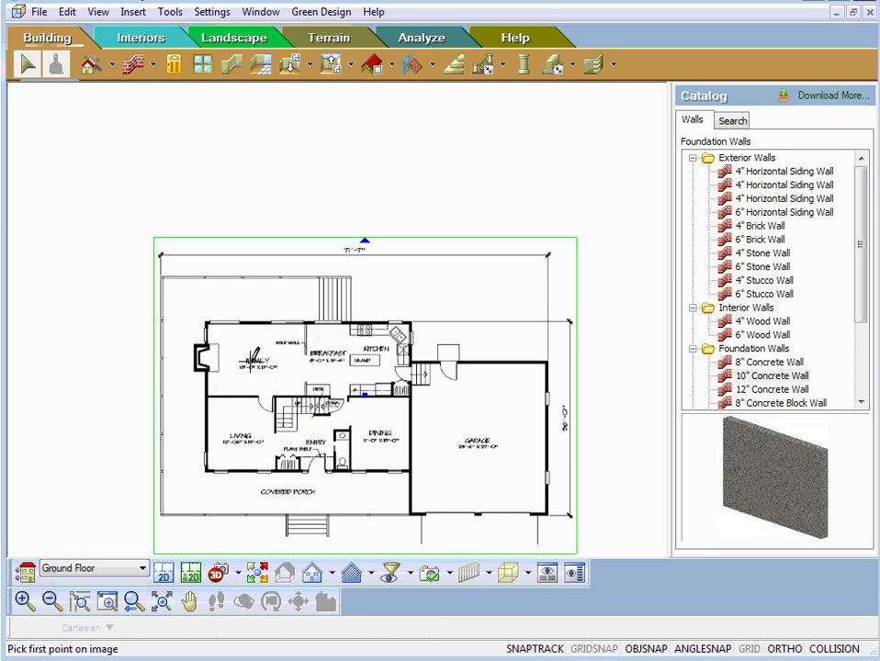
scroll(165, 268, "up", 5)
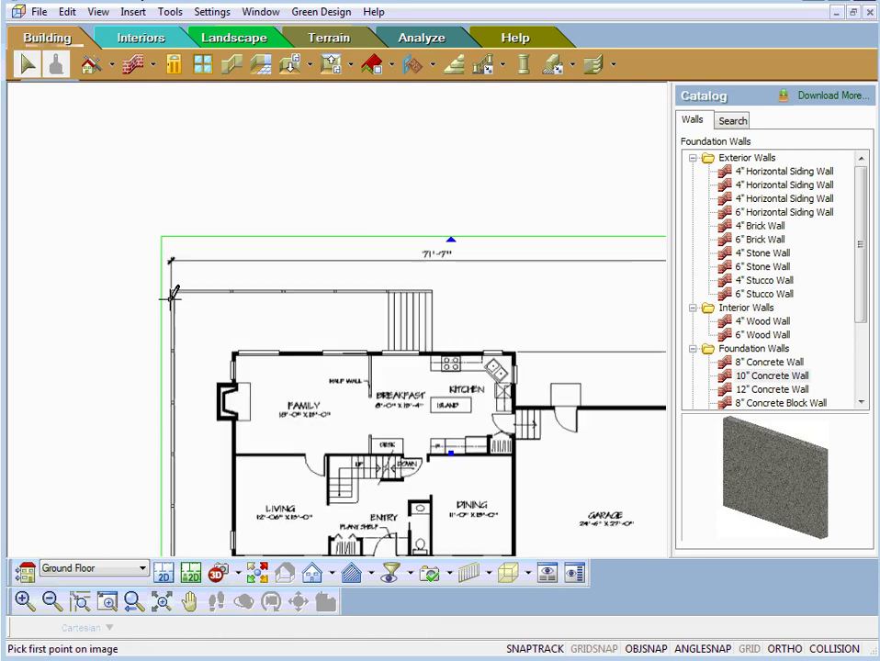
scroll(199, 317, "up", 1)
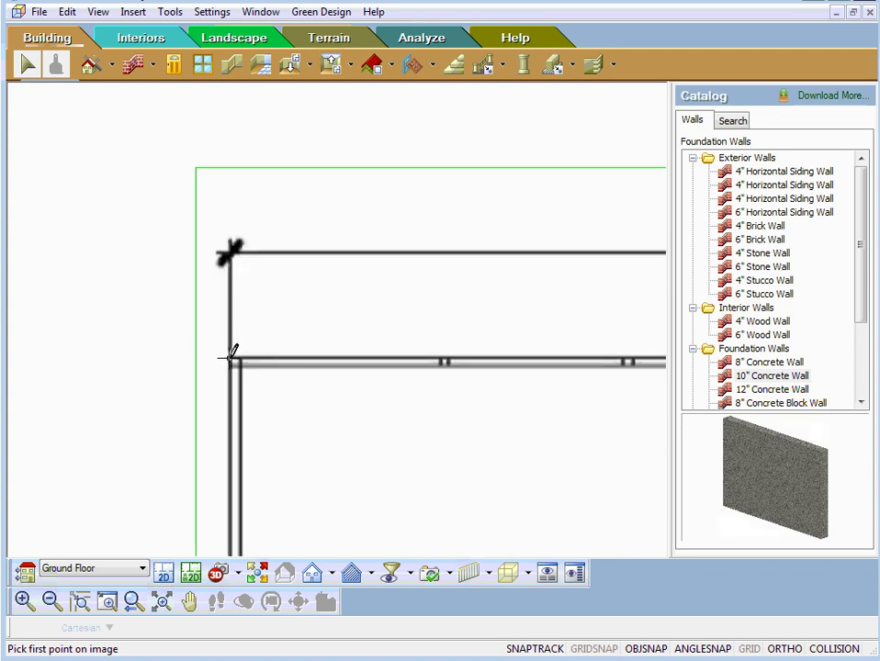
Pick the first scale point at the plan's corner and the second across the plan.
left_click(230, 357)
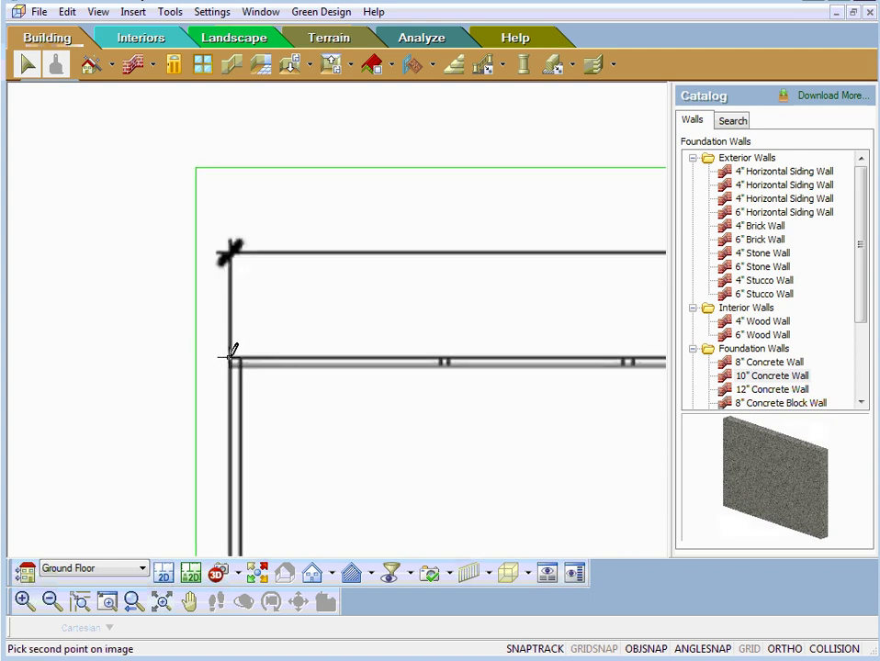
scroll(232, 354, "down", 4)
scroll(566, 330, "down", 5)
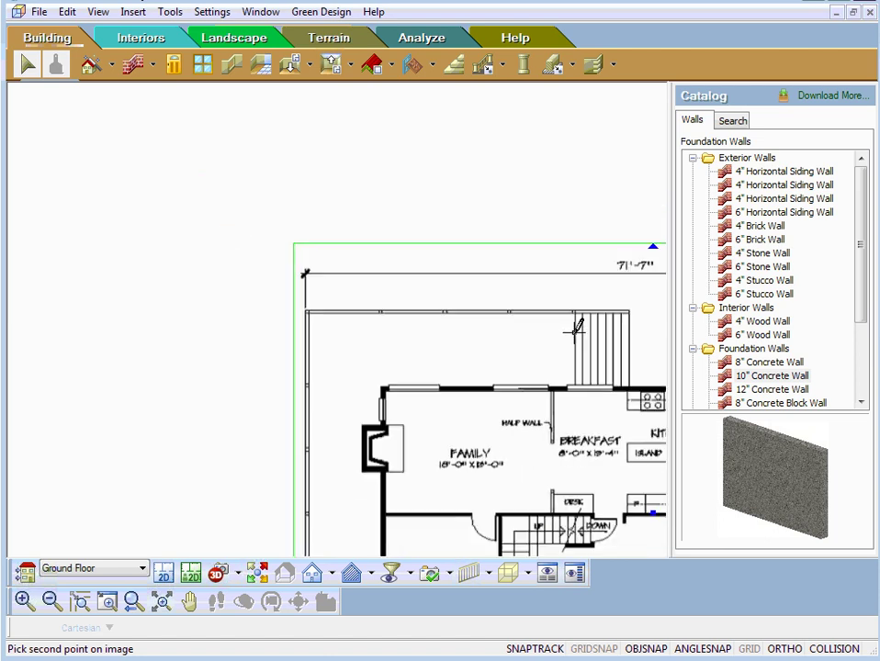
scroll(632, 289, "down", 1)
scroll(632, 299, "up", 1)
scroll(659, 328, "down", 1)
scroll(645, 326, "up", 1)
scroll(651, 331, "down", 2)
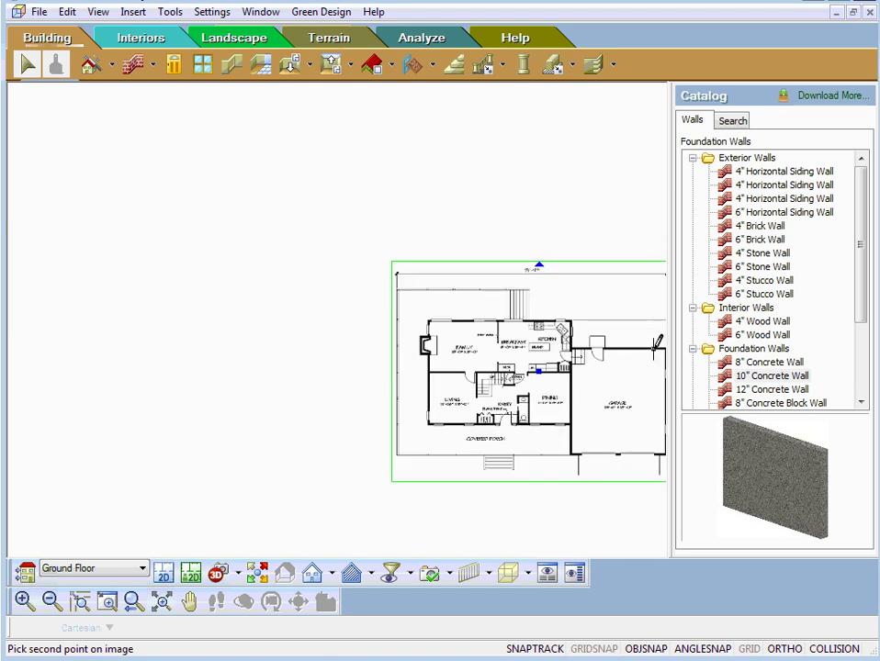
scroll(660, 338, "up", 1)
scroll(658, 340, "up", 1)
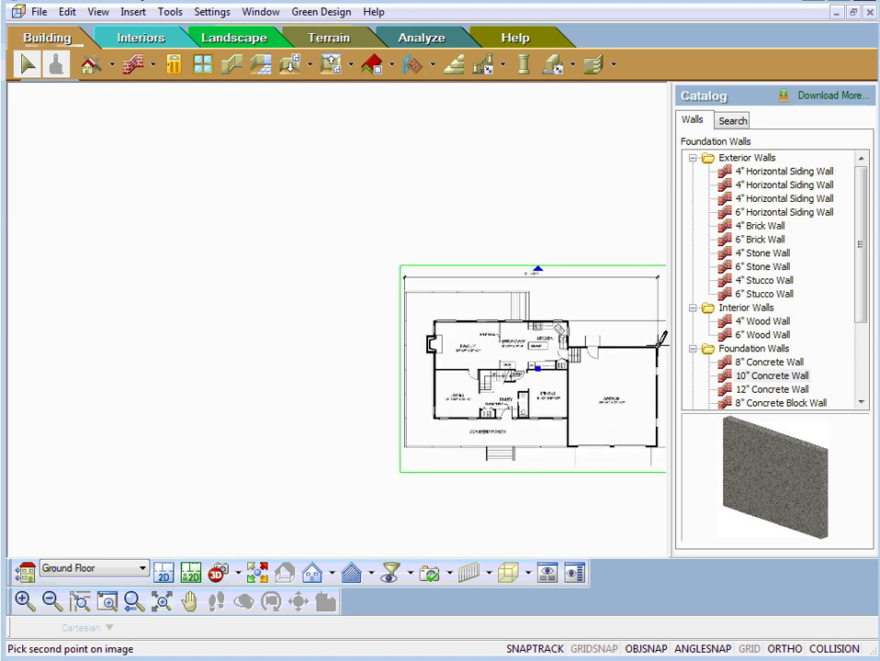
left_click(662, 336)
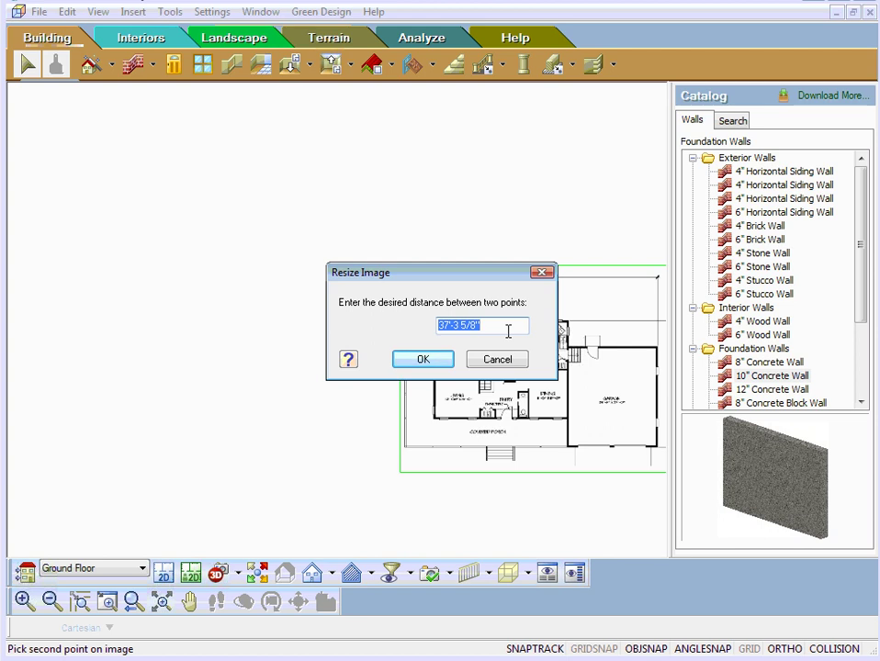
Enter 71'-7" as the distance between the points to rescale the image.
left_click_drag(456, 272, 269, 125)
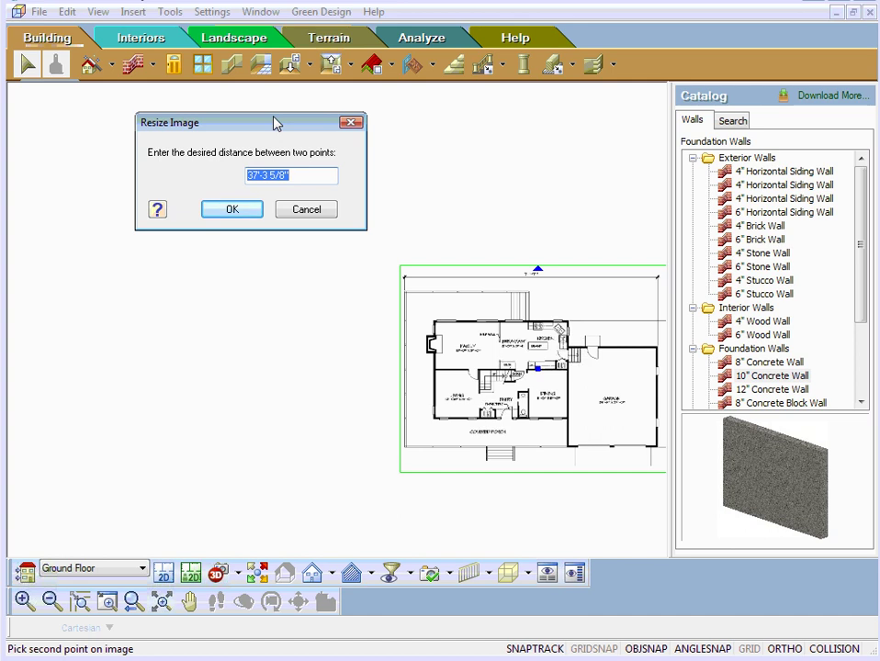
type("7")
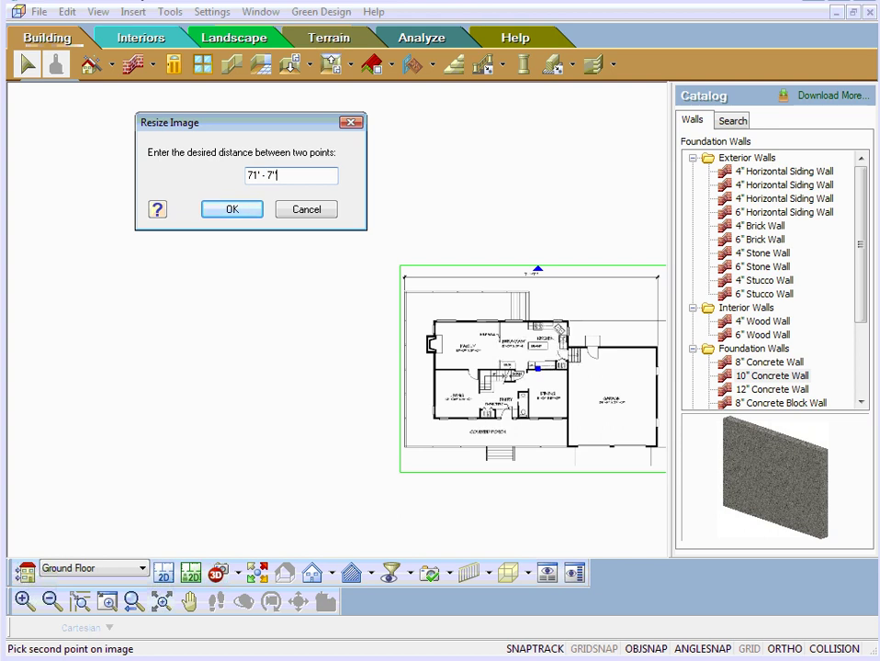
left_click(232, 210)
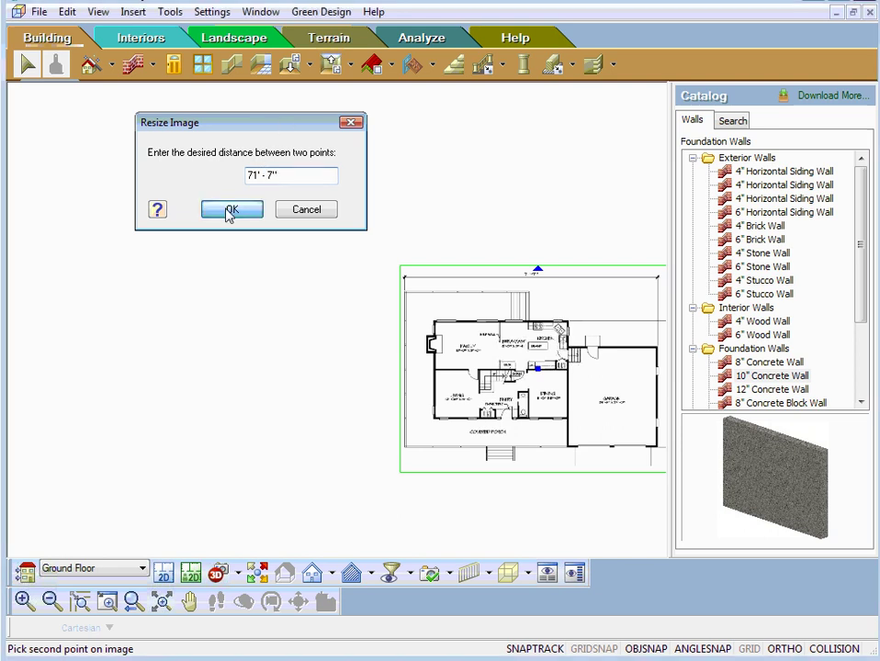
scroll(617, 273, "down", 3)
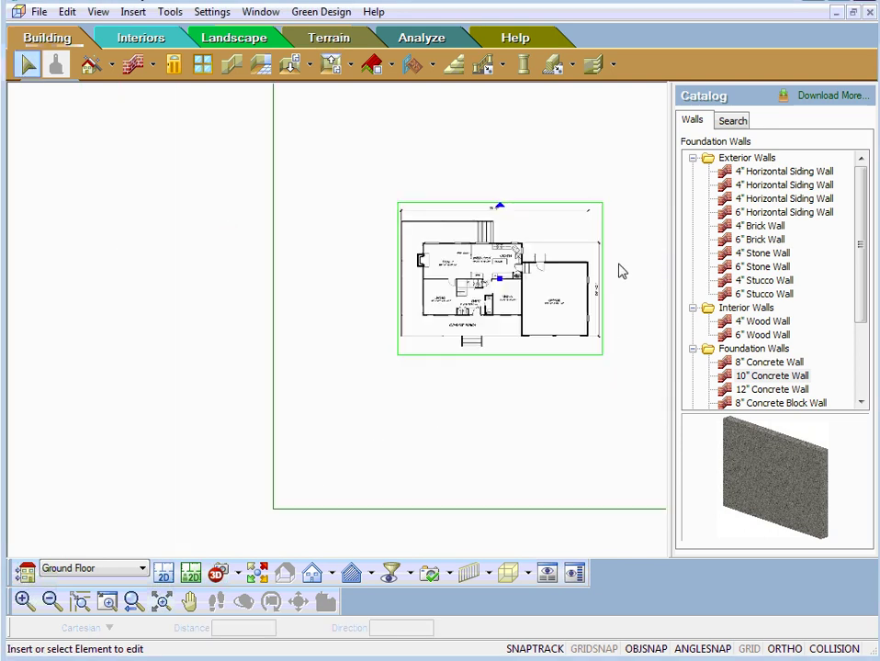
right_click(447, 244)
left_click(487, 353)
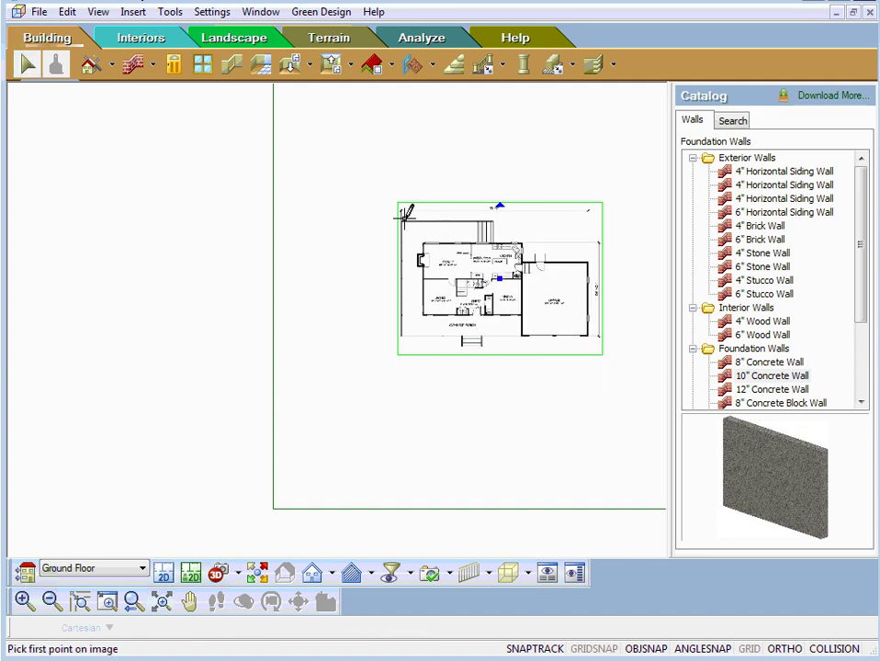
left_click(403, 214)
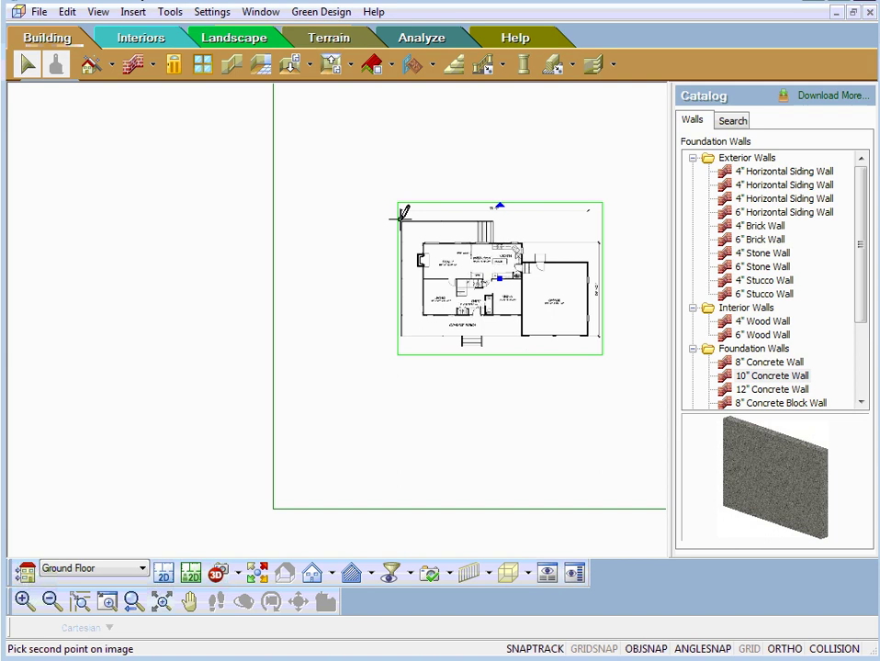
left_click(591, 259)
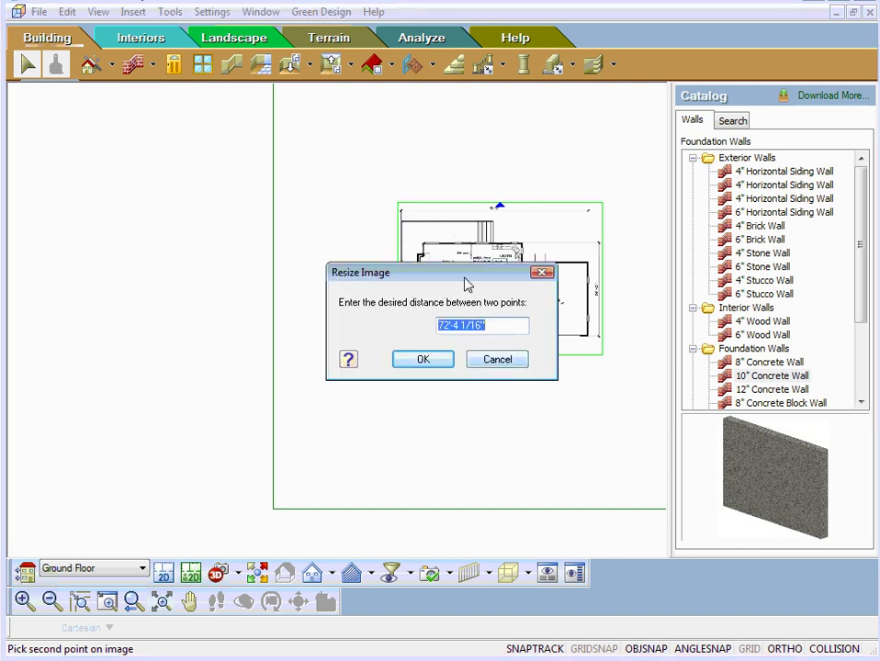
left_click(418, 360)
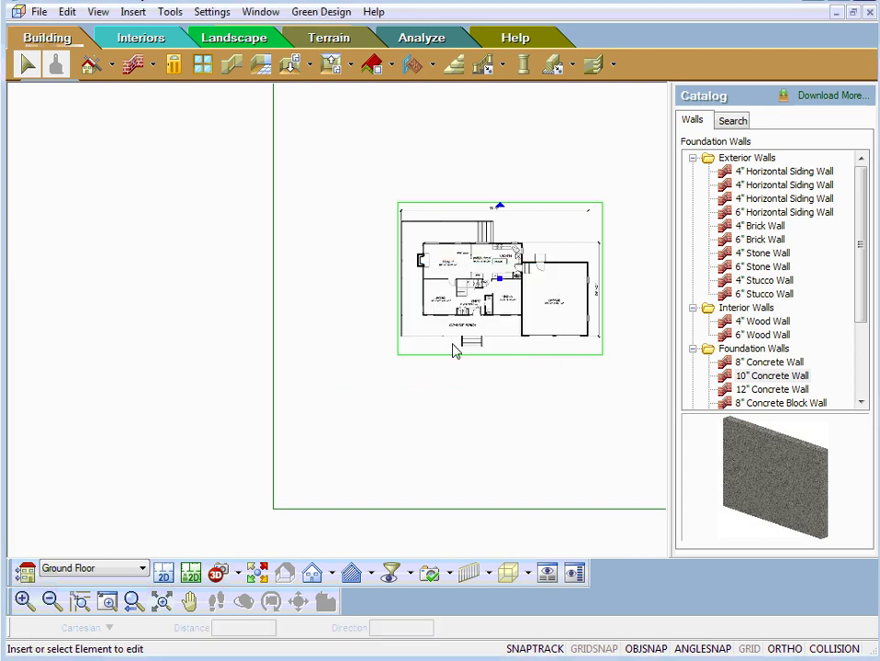
Draw a 6" Horizontal Siding Wall from the top-left corner down and along the bottom edge.
scroll(404, 202, "up", 3)
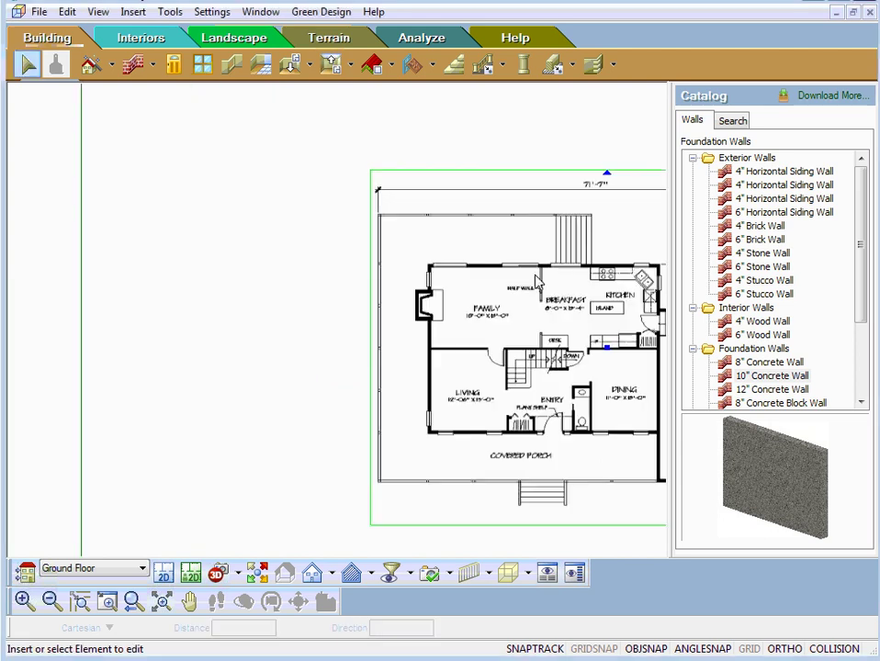
left_click(762, 212)
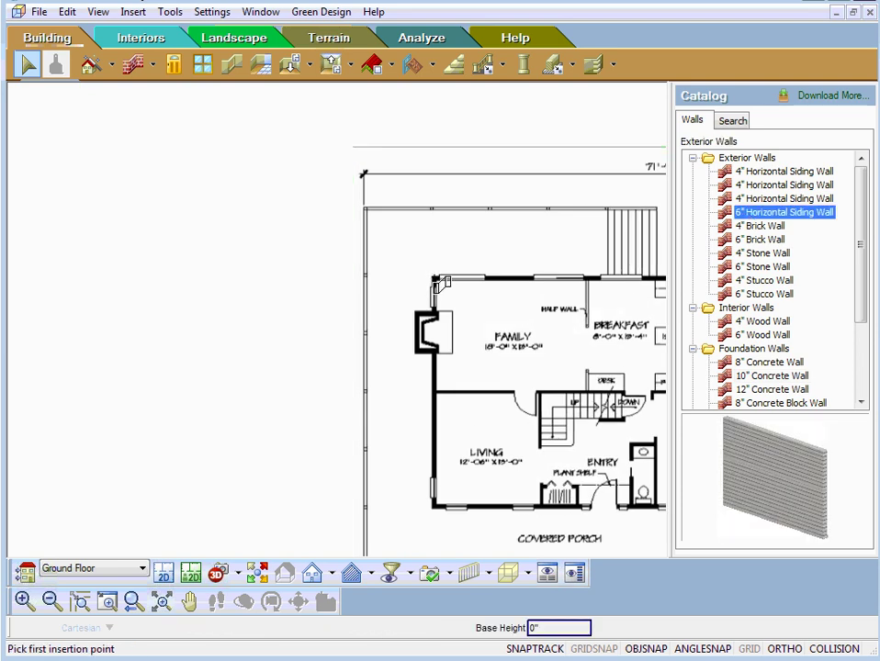
left_click(438, 280)
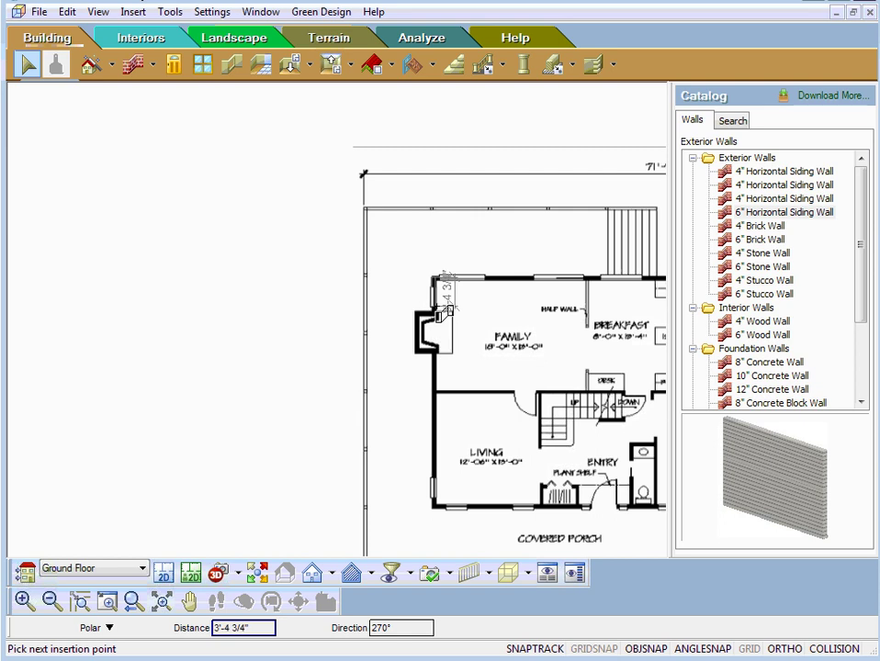
left_click(439, 506)
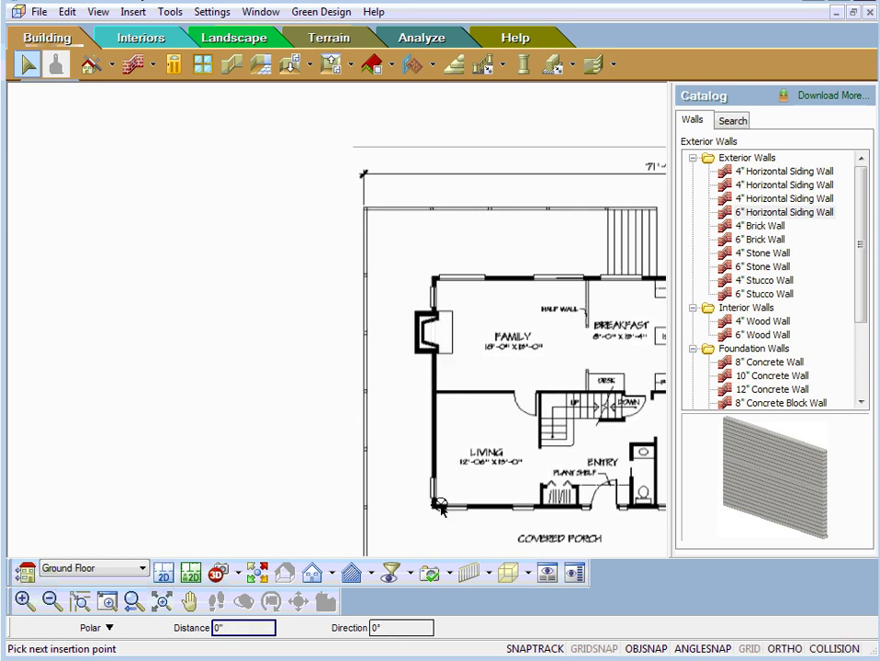
left_click(656, 506)
right_click(656, 513)
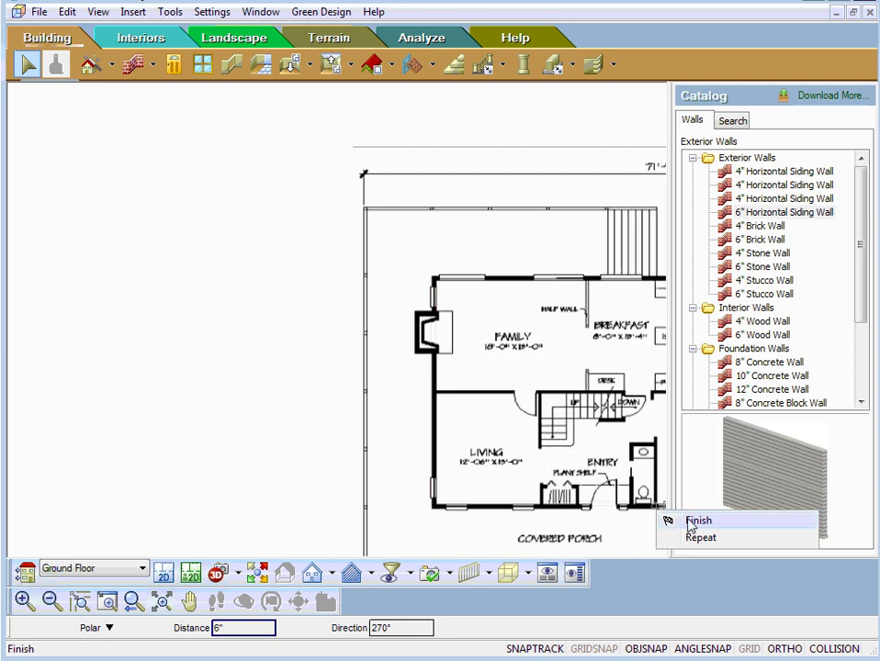
left_click(675, 520)
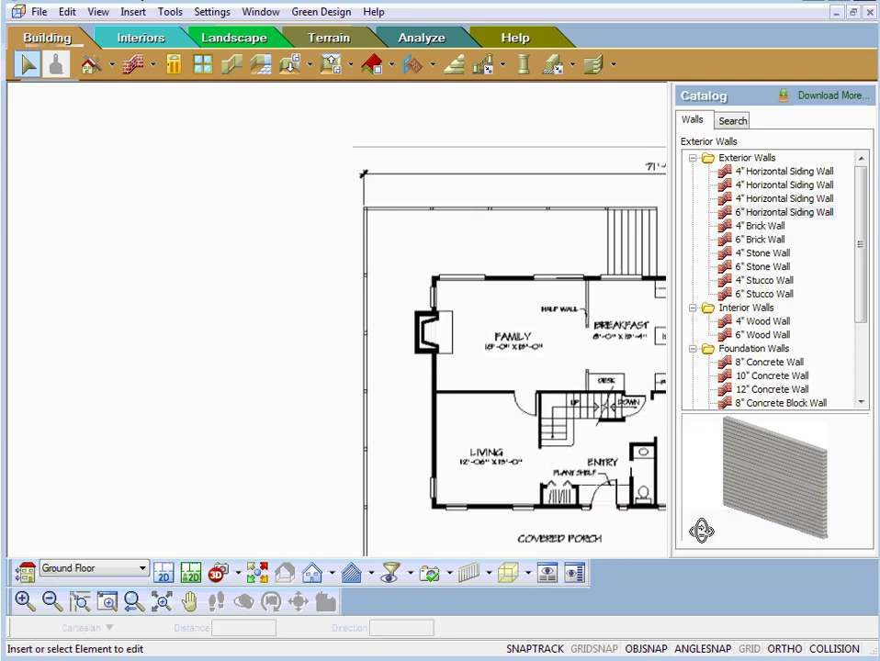
Turn off Imported Images Display on the View Filter's Notation tab.
scroll(365, 246, "down", 6)
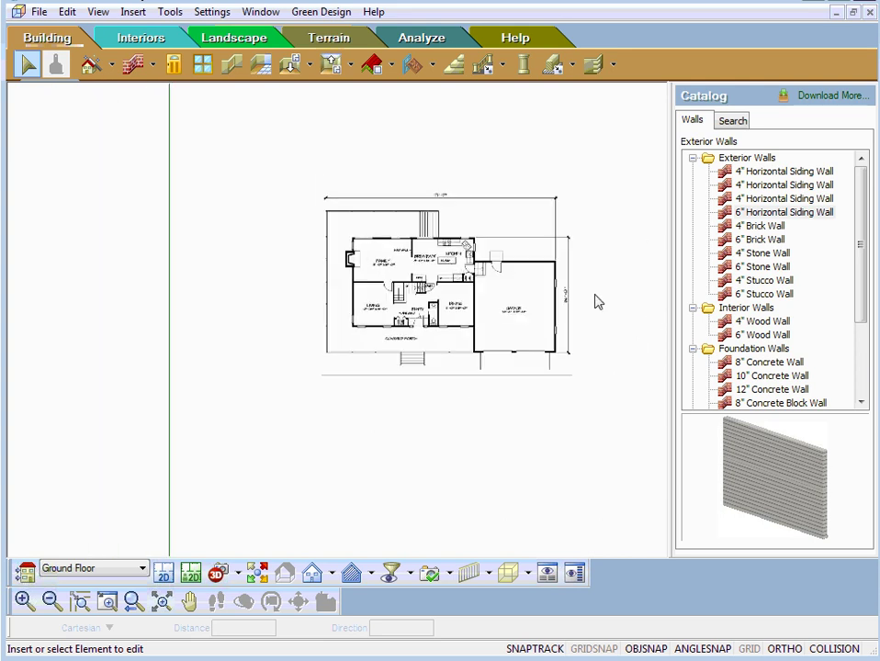
scroll(606, 298, "up", 2)
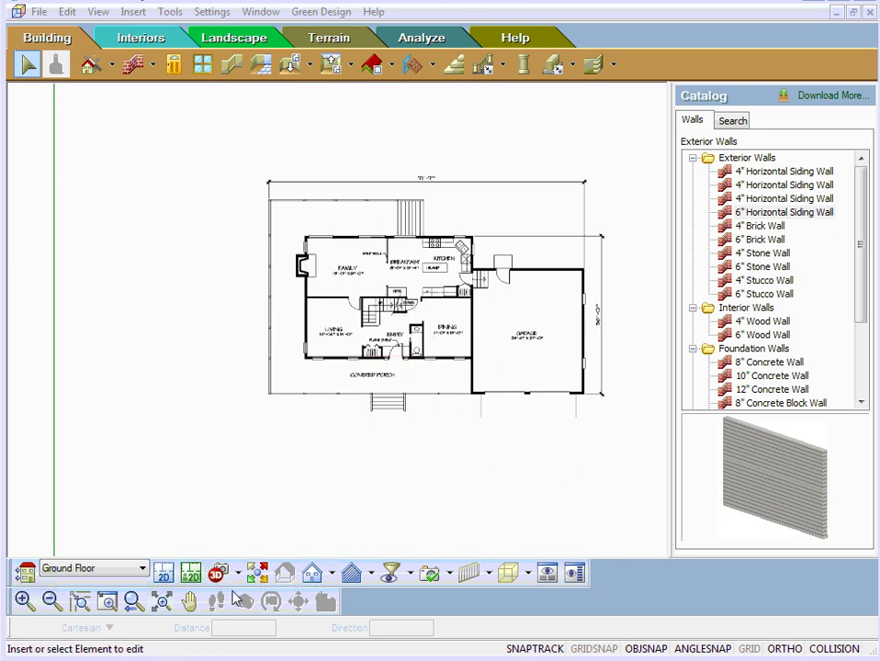
left_click(391, 574)
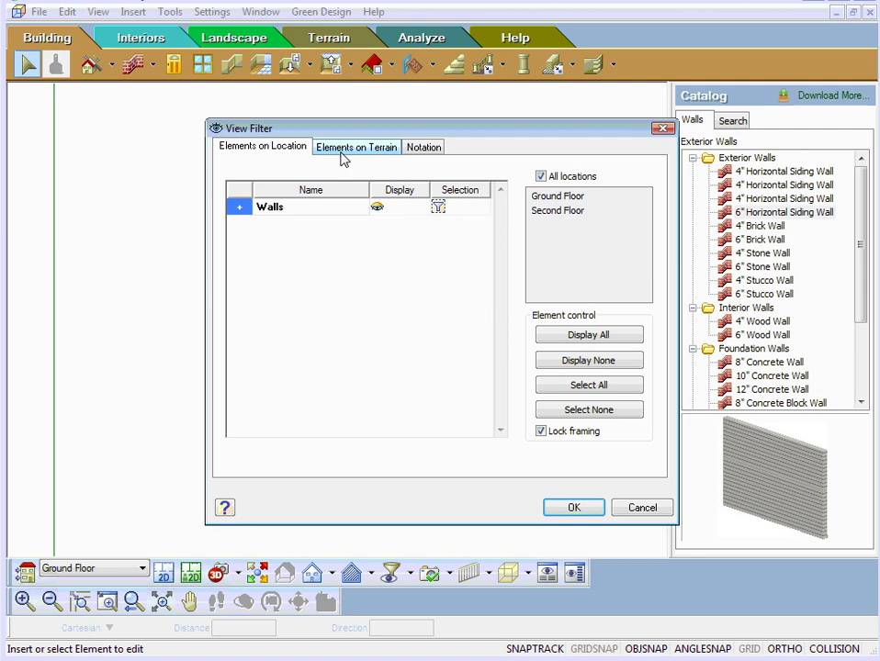
left_click(428, 149)
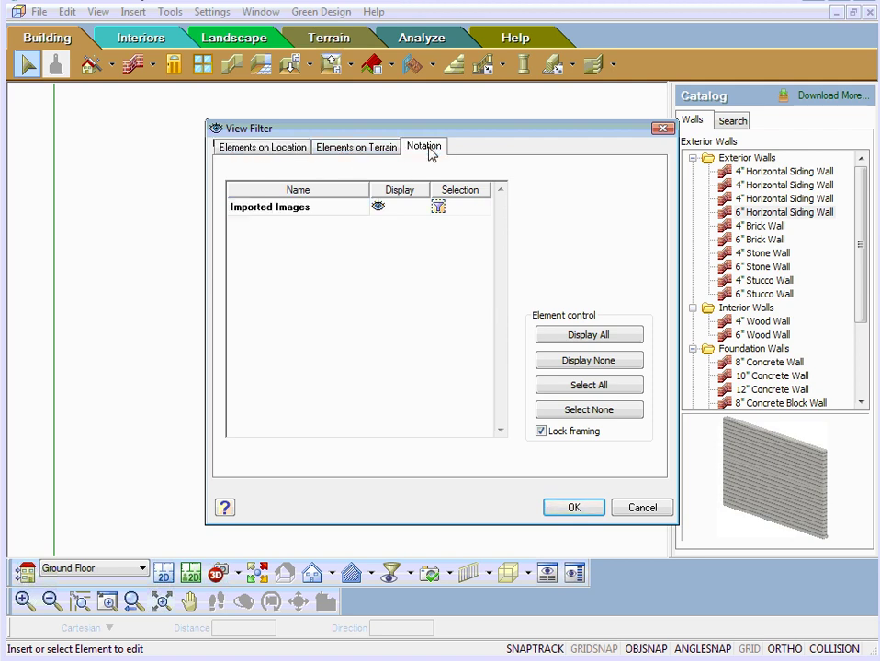
left_click(380, 207)
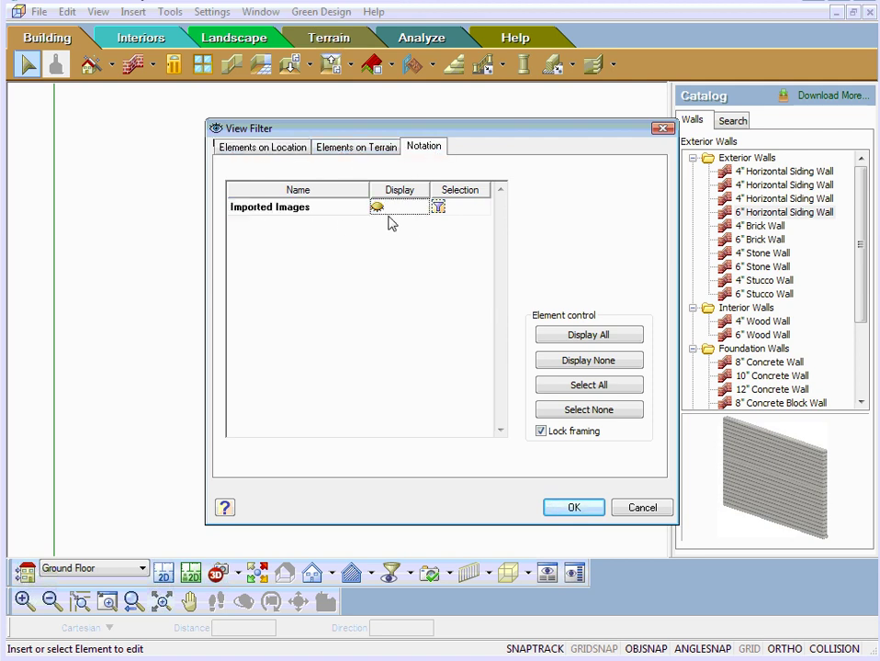
left_click(570, 508)
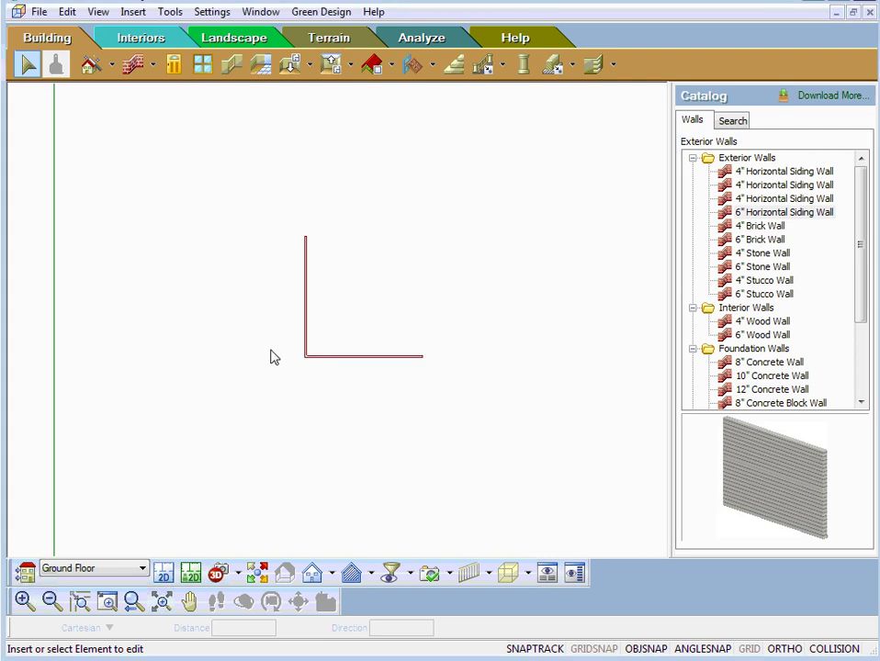